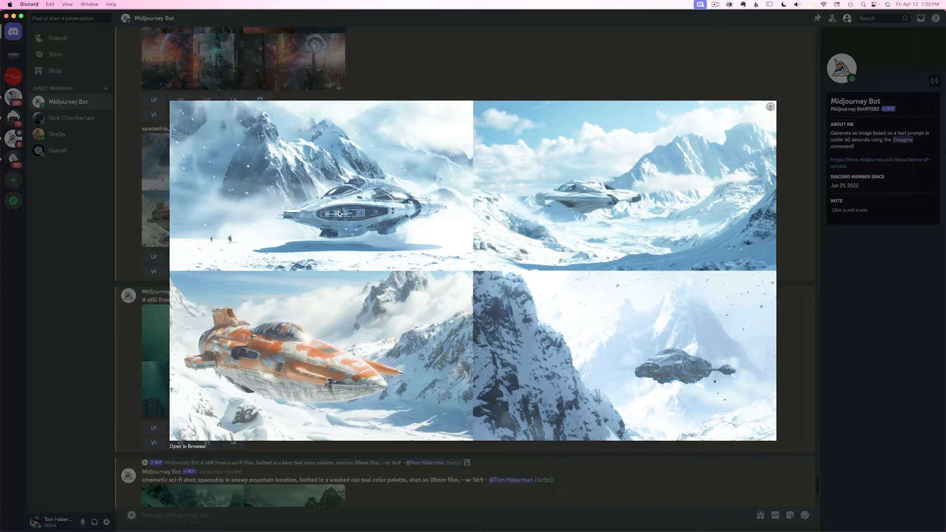
# Step: Close the enlarged snowy-mountain spaceship images and open a teal sci-fi image grid further down the Midjourney Bot chat
pyautogui.press('Escape')
pyautogui.scroll(-3, 309, 216)
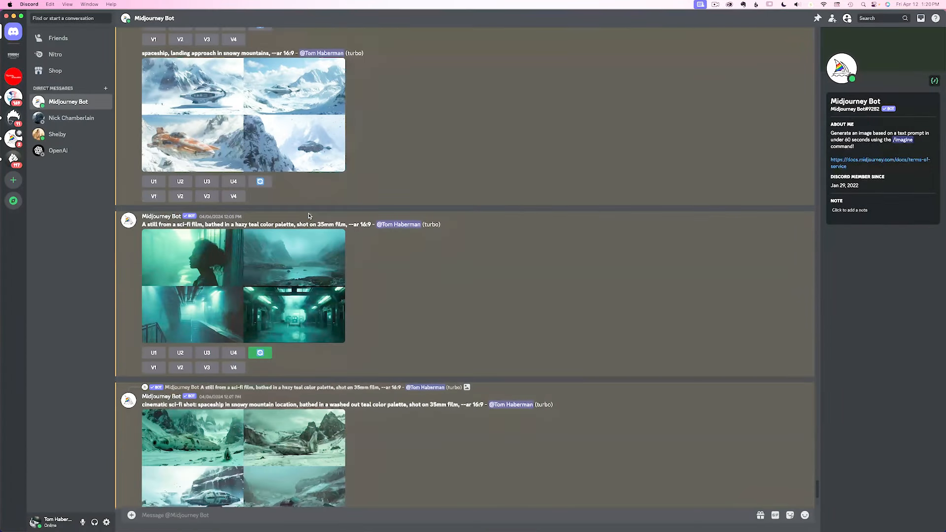
pyautogui.scroll(-2, 308, 216)
pyautogui.click(228, 239)
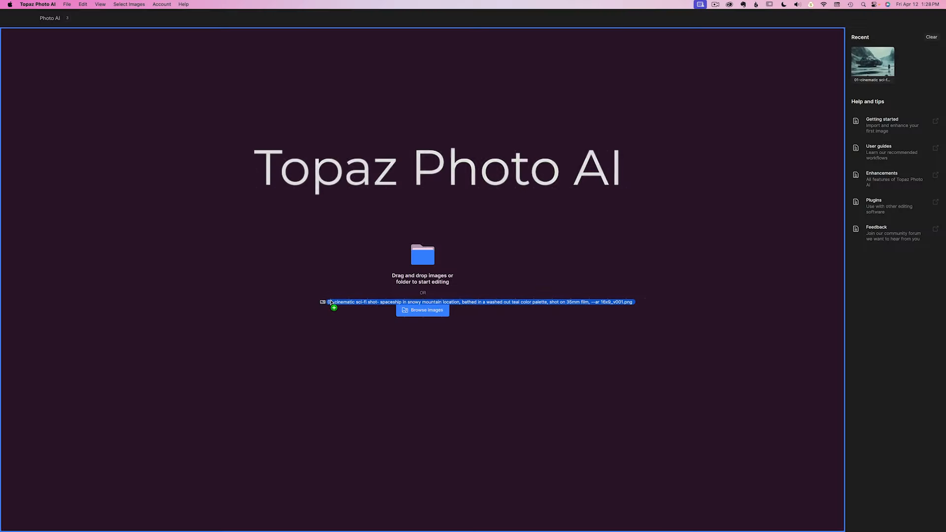
# Step: Load the cinematic sci-fi spaceship PNG into Topaz Photo AI and set its upscale factor to 2x
pyautogui.moveTo(328, 303); pyautogui.dragTo(360, 302)
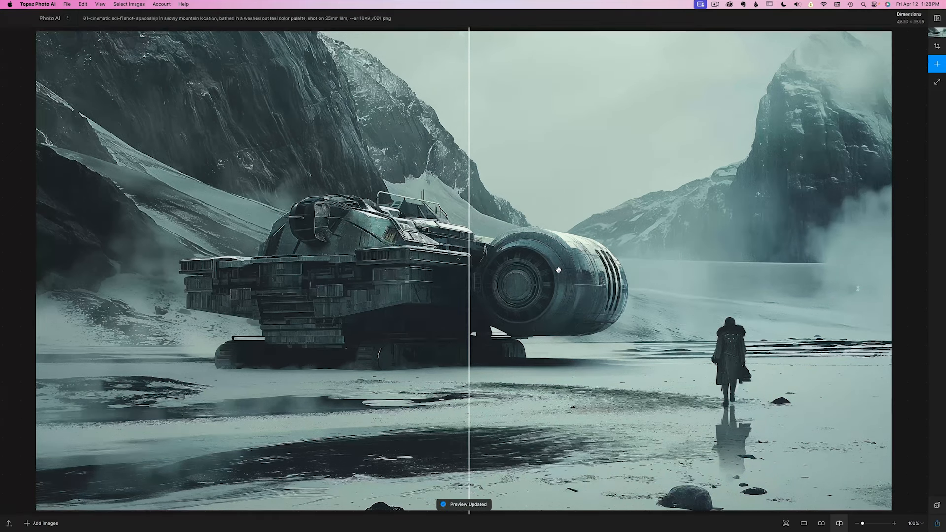
pyautogui.click(938, 82)
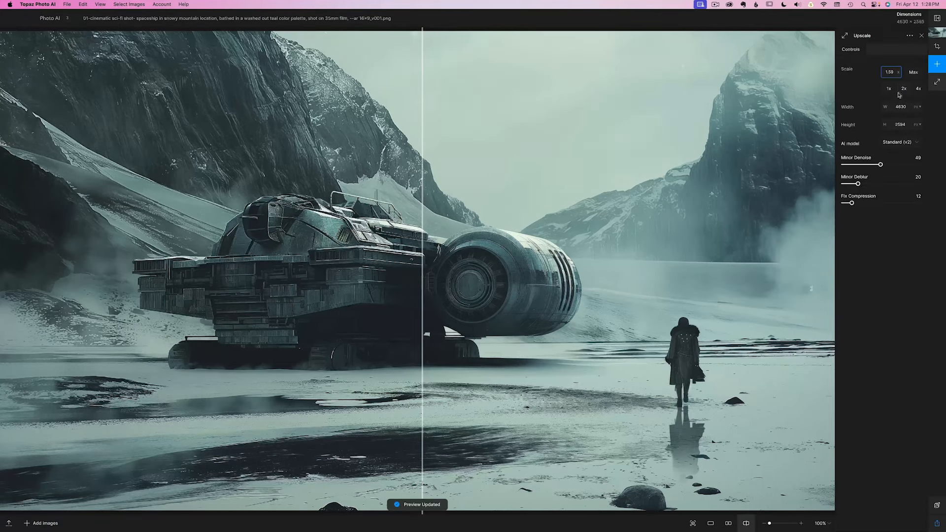
pyautogui.click(904, 89)
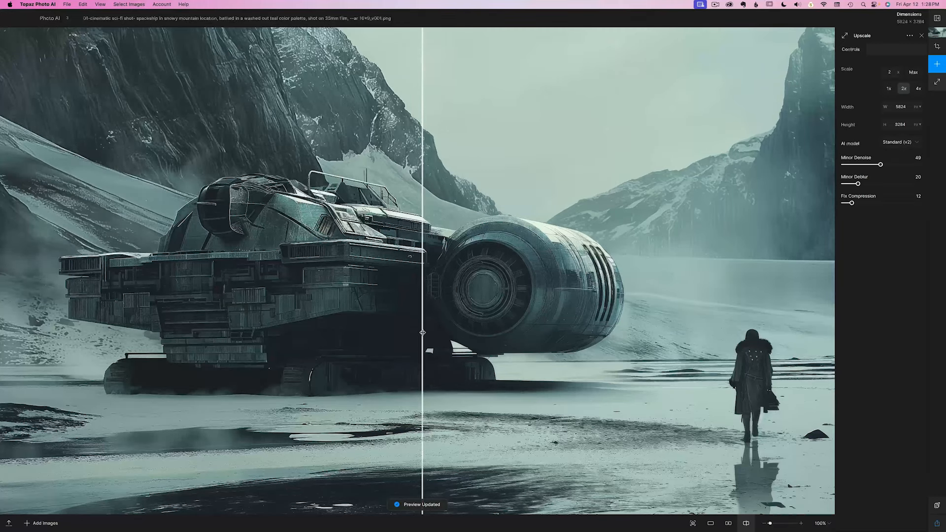
# Step: Compare the image before and after enhancement, and export it as a quality 95 JPEG with the suffix -topaz to Downloads
pyautogui.moveTo(423, 335); pyautogui.dragTo(153, 335)
pyautogui.click(938, 525)
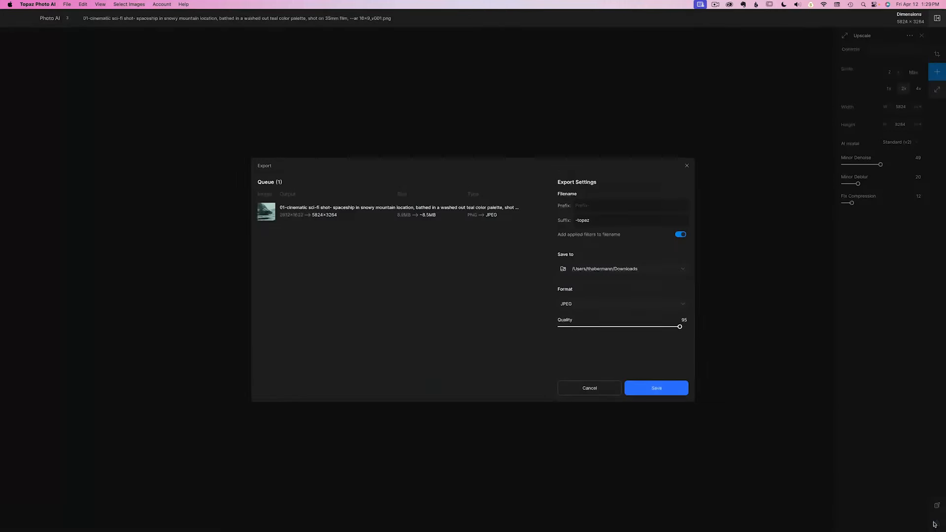
pyautogui.click(671, 389)
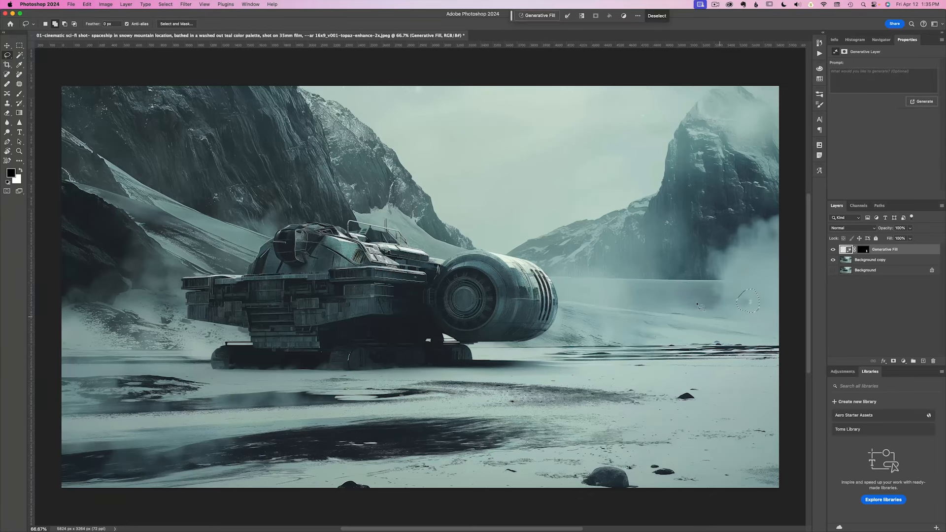
# Step: In Photoshop, apply Generative Fill without a prompt to the selected misty patch and save the image for web as a quality 100 JPEG
pyautogui.click(674, 15)
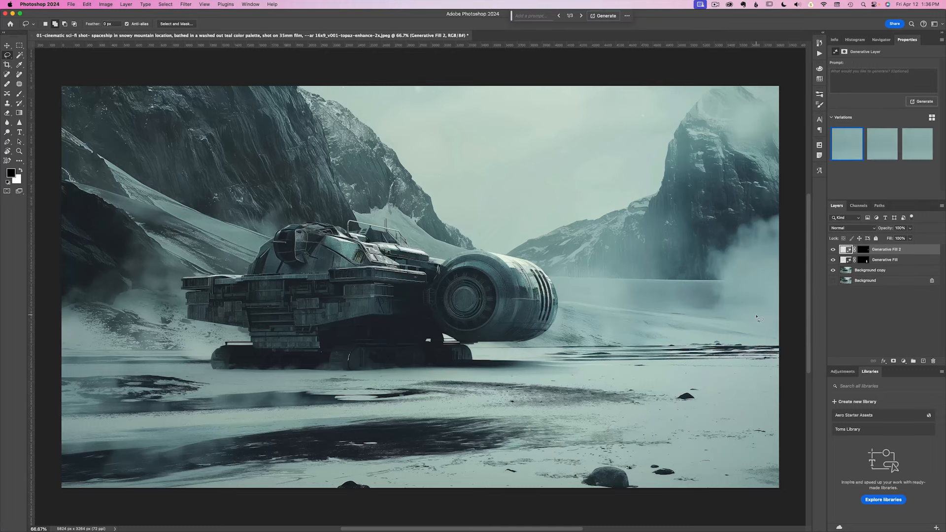
pyautogui.click(72, 5)
pyautogui.click(219, 131)
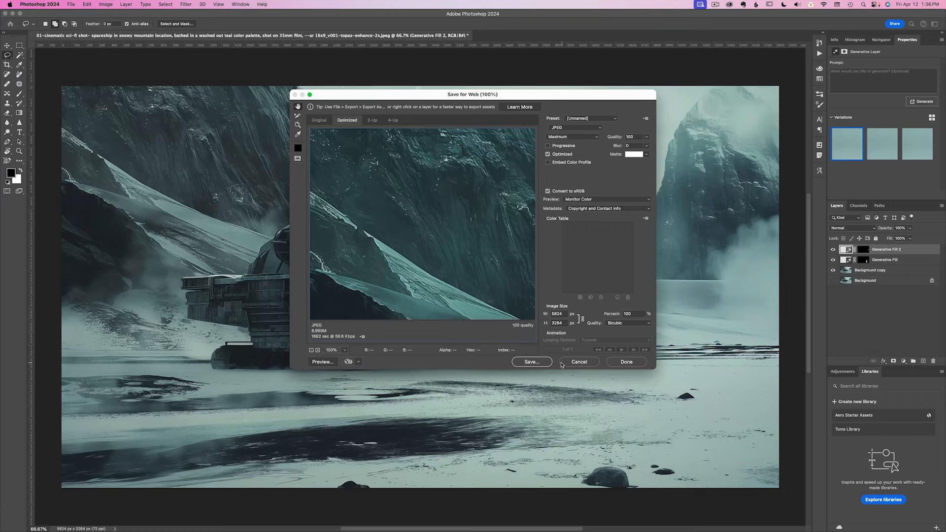
pyautogui.click(533, 362)
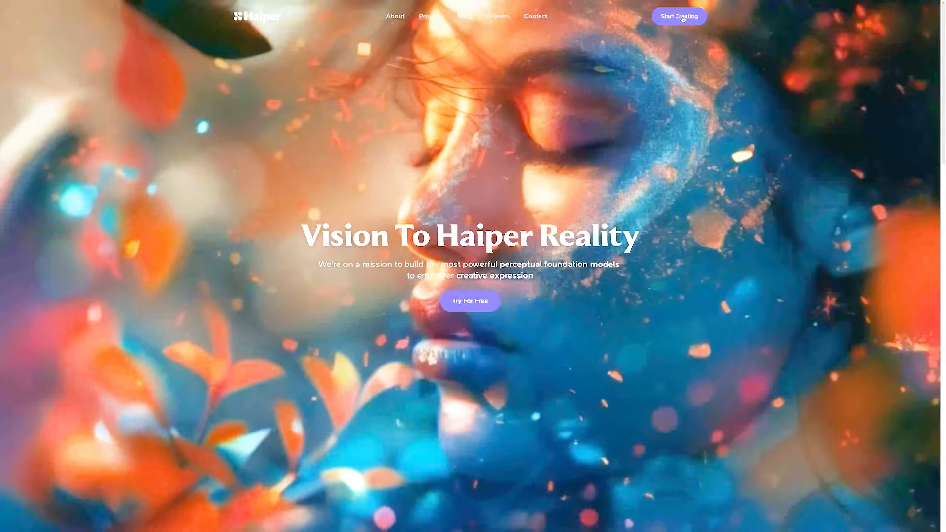
# Step: In Haiper, start an Animate Your Image (HD) creation from the spaceship picture and check its seed, duration and visibility options
pyautogui.click(683, 18)
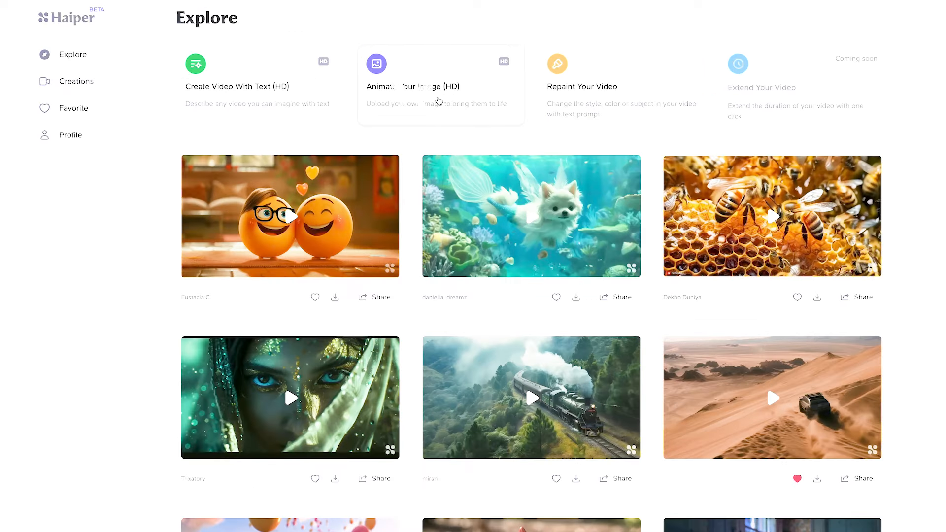
pyautogui.click(439, 101)
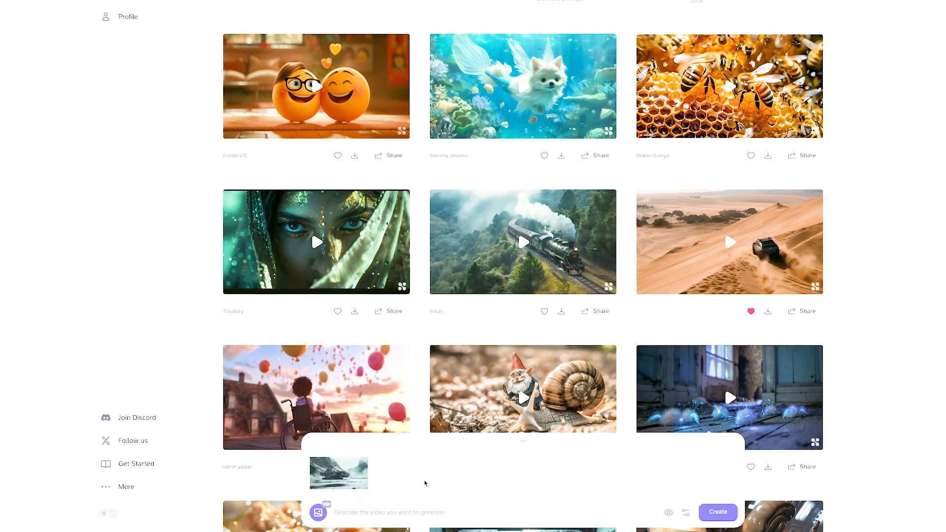
pyautogui.click(685, 513)
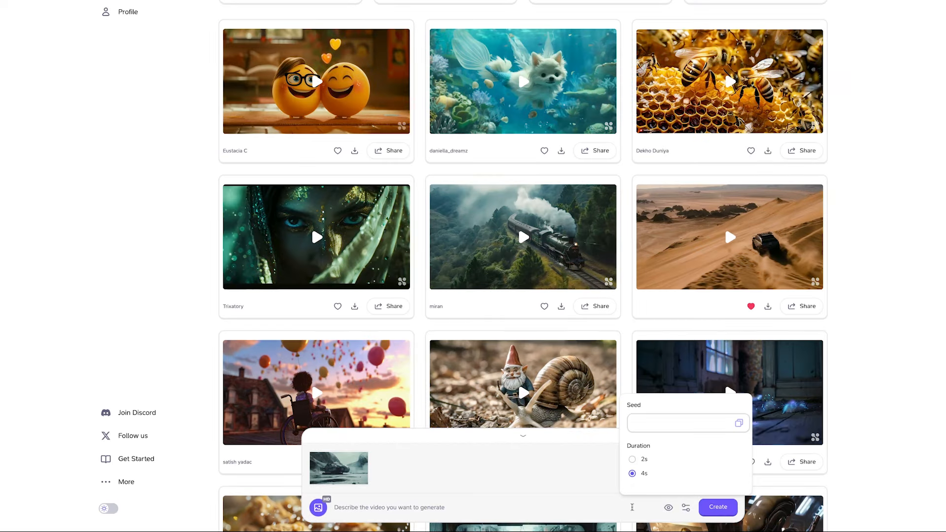
pyautogui.click(649, 508)
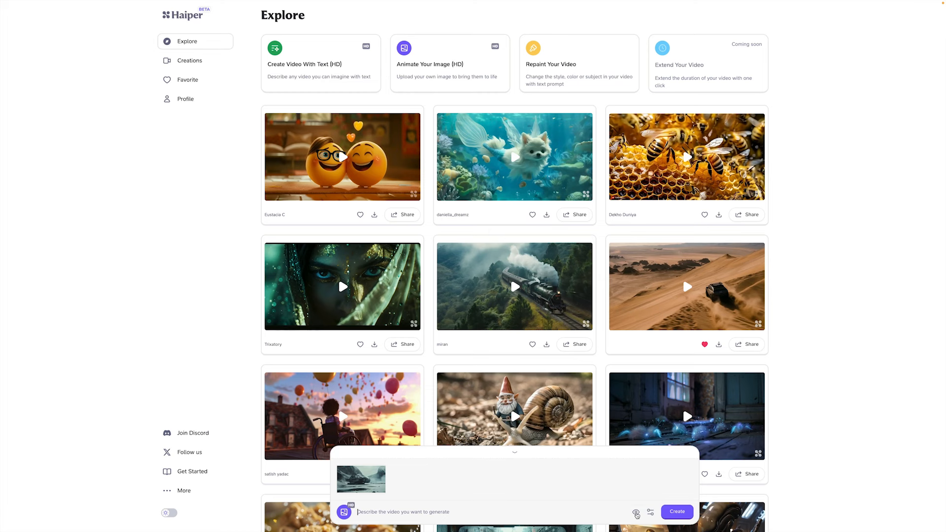
pyautogui.click(636, 513)
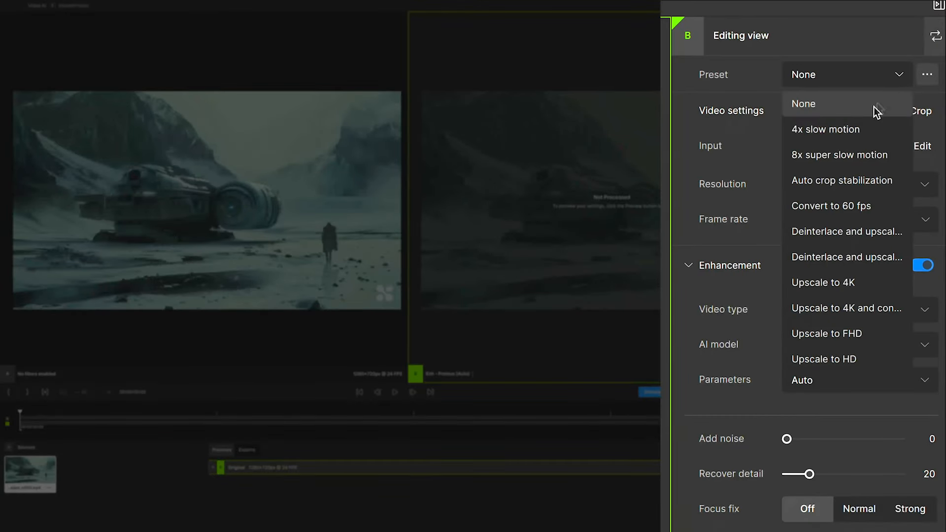
# Step: In Topaz Video AI, export the spaceship clip as ProRes with the Upscale to 4K preset and show the exported file in Finder
pyautogui.click(827, 283)
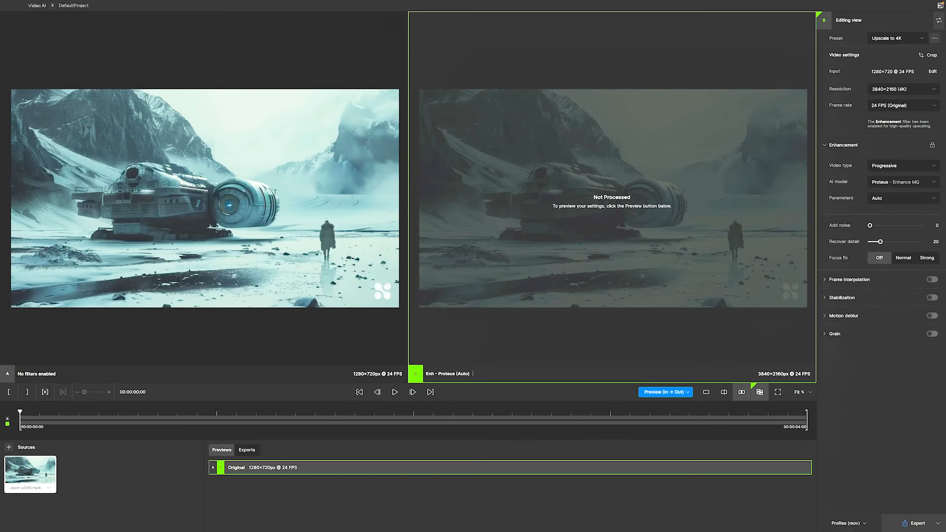
pyautogui.click(916, 523)
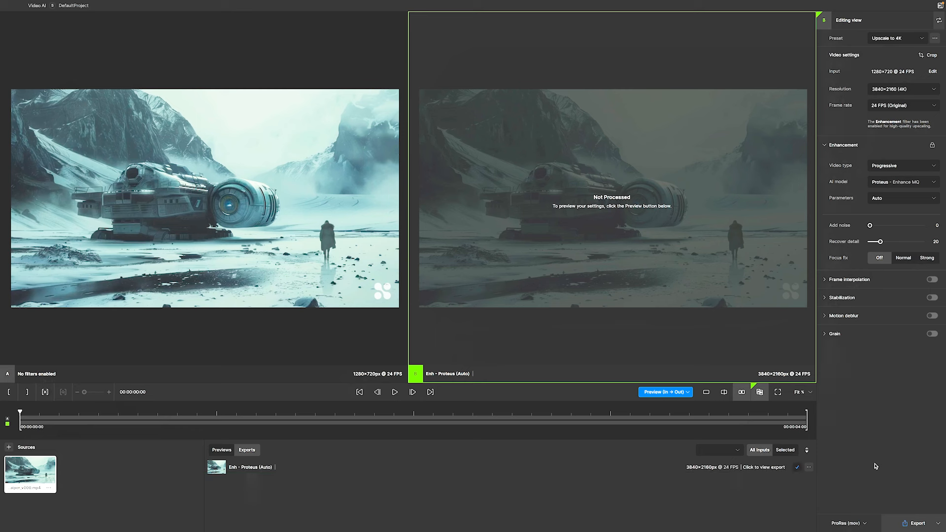
pyautogui.click(809, 468)
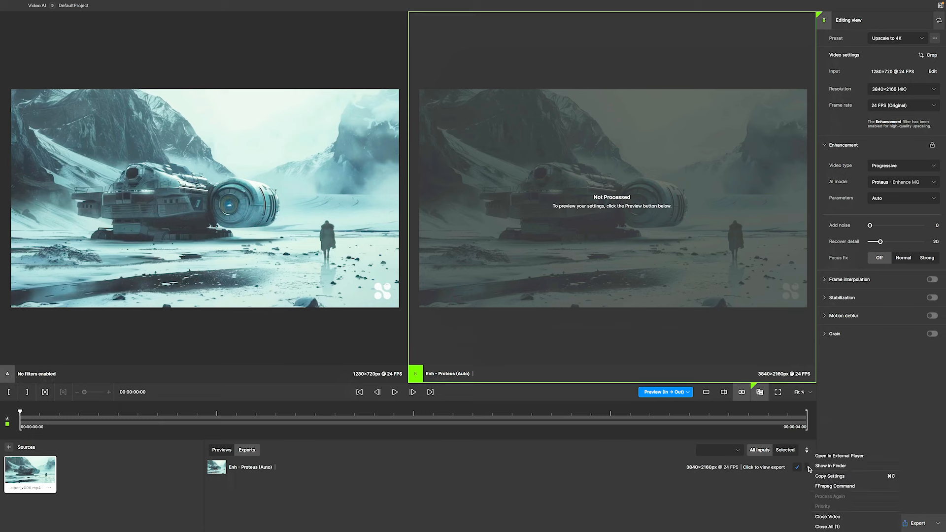
pyautogui.click(831, 466)
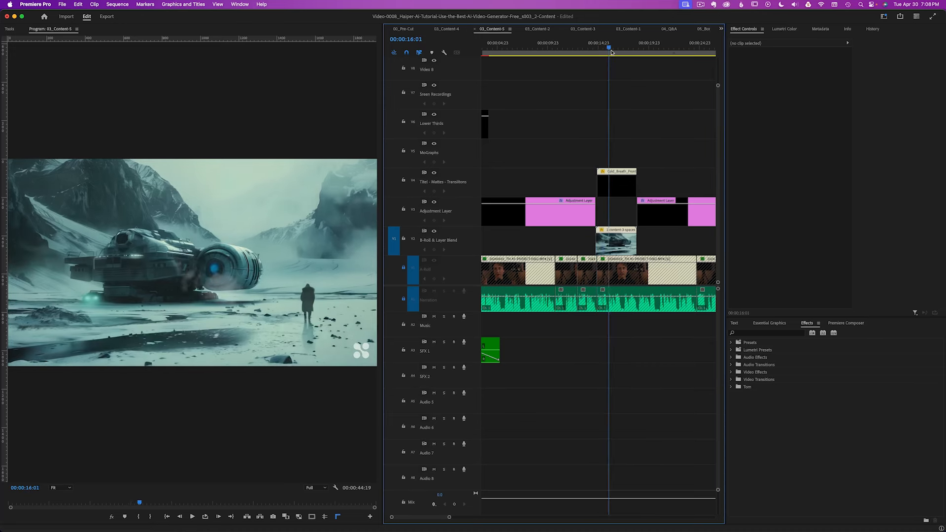
# Step: In Premiere Pro, set the Cold_Breath overlay clip's blend mode to Screen and adjust its position over the spaceship shot
pyautogui.moveTo(611, 51); pyautogui.dragTo(613, 49)
pyautogui.click(616, 185)
pyautogui.click(810, 144)
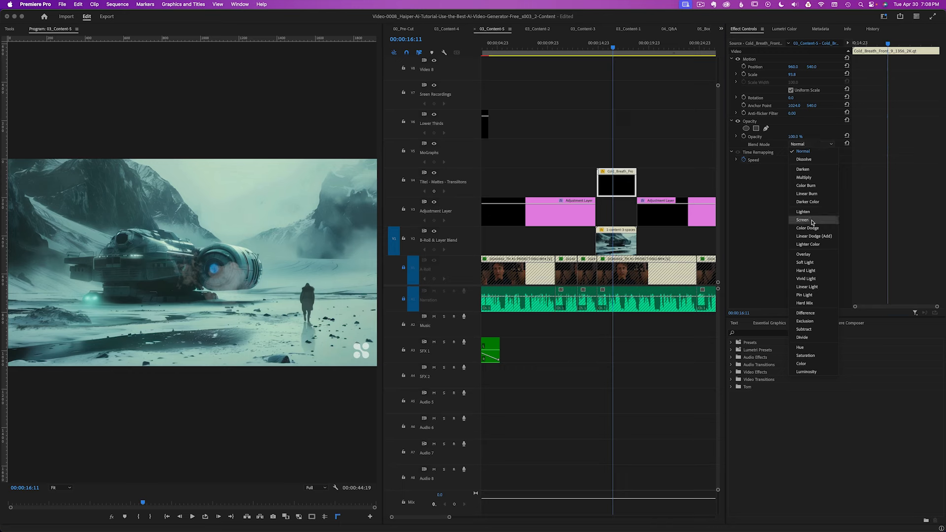
pyautogui.click(813, 222)
pyautogui.moveTo(793, 67)
pyautogui.mouseDown()
pyautogui.moveTo(809, 68)
pyautogui.moveTo(794, 73)
pyautogui.mouseUp()
pyautogui.moveTo(613, 49)
pyautogui.mouseDown()
pyautogui.moveTo(638, 50)
pyautogui.moveTo(597, 49)
pyautogui.mouseUp()
# Step: Trim the Falling_Snow_Close overlay on the MoGraphs track to the spaceship shot and set its blend mode to Screen
pyautogui.moveTo(710, 153); pyautogui.dragTo(573, 153)
pyautogui.press('\\')
pyautogui.click(567, 155)
pyautogui.click(812, 144)
pyautogui.click(804, 211)
# Step: Adjust the scale of the Falling_Snow_Close overlay and play back the shot to check the snow
pyautogui.click(570, 49)
pyautogui.moveTo(570, 49); pyautogui.dragTo(561, 50)
pyautogui.moveTo(792, 75); pyautogui.dragTo(783, 75)
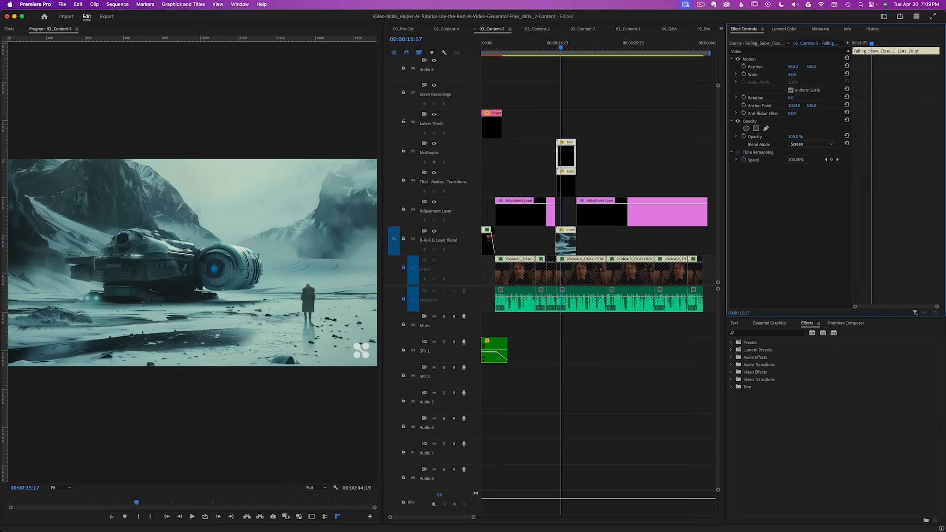
pyautogui.press('space')
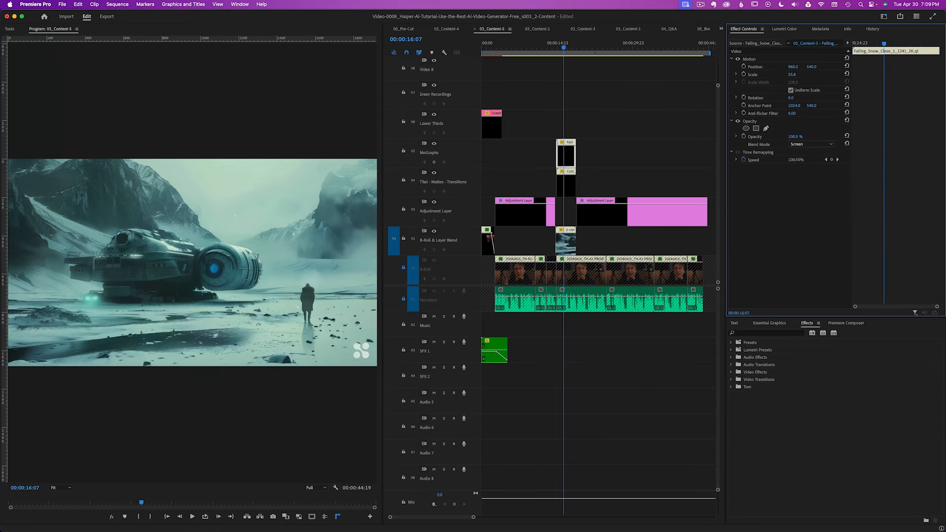
pyautogui.click(555, 56)
pyautogui.press('space')
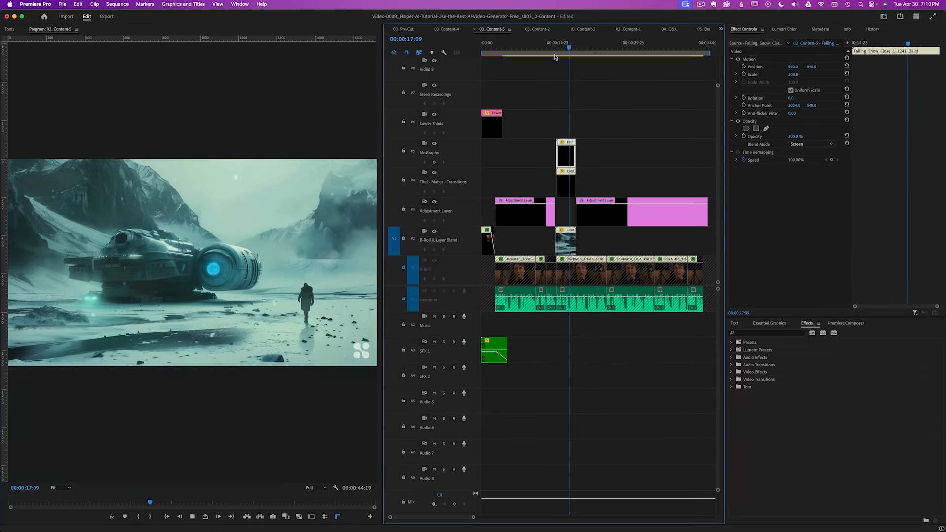
# Step: Place the Blizzard_Snow_Away clip on the Lower Thirds track above the shot and set its blend mode to Screen
pyautogui.moveTo(554, 0); pyautogui.dragTo(562, 124)
pyautogui.click(810, 144)
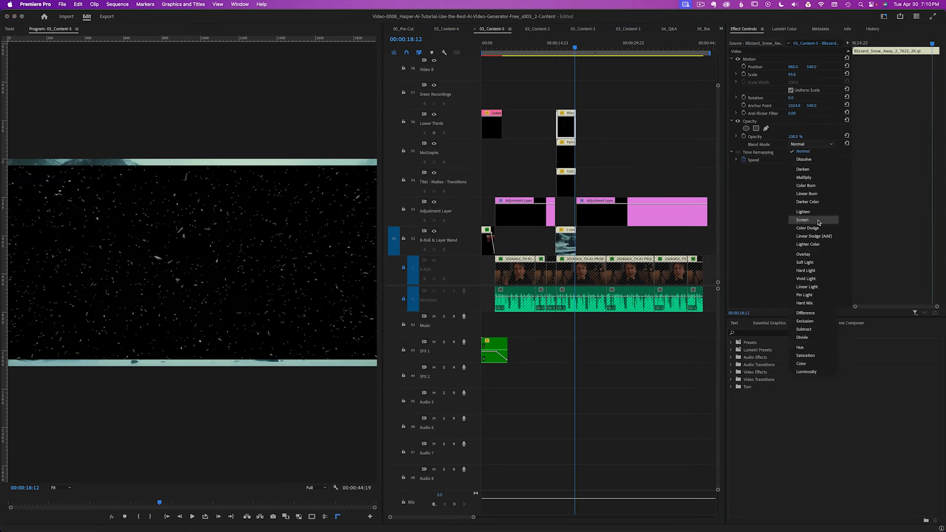
pyautogui.click(808, 217)
pyautogui.moveTo(576, 50); pyautogui.dragTo(571, 50)
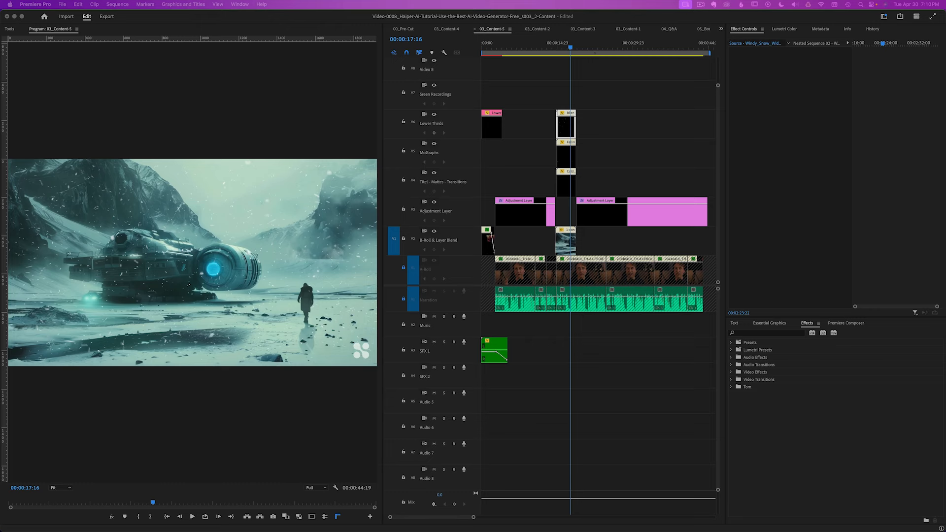
# Step: Stack the Windy_Snow_Wide clip on the track above the blizzard overlay and set its blend mode to Screen
pyautogui.moveTo(566, 124); pyautogui.dragTo(566, 98)
pyautogui.click(813, 144)
pyautogui.click(808, 214)
pyautogui.click(565, 51)
# Step: Paste an adjustment layer on the Video 8 track at the start of the spaceship shot and search the effects for "lume"
pyautogui.moveTo(566, 51); pyautogui.dragTo(556, 51)
pyautogui.press('super+v')
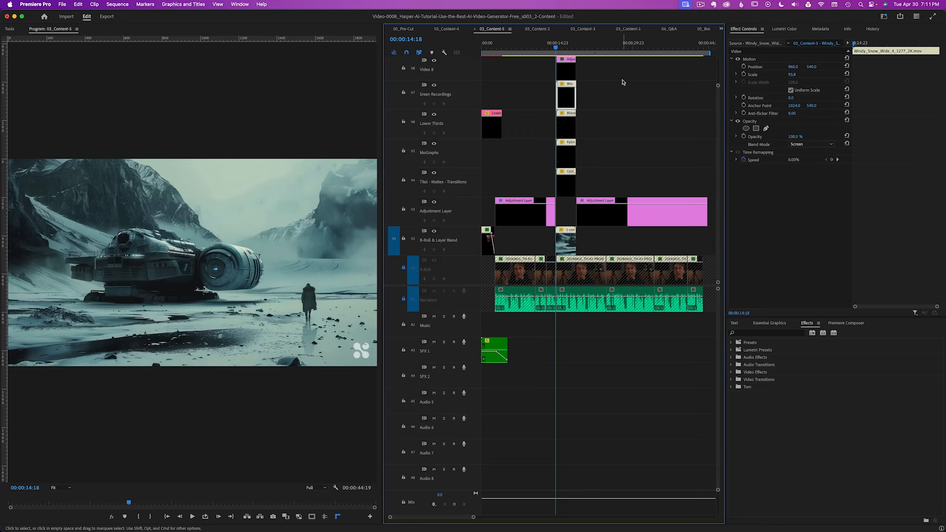
pyautogui.click(562, 67)
pyautogui.click(564, 47)
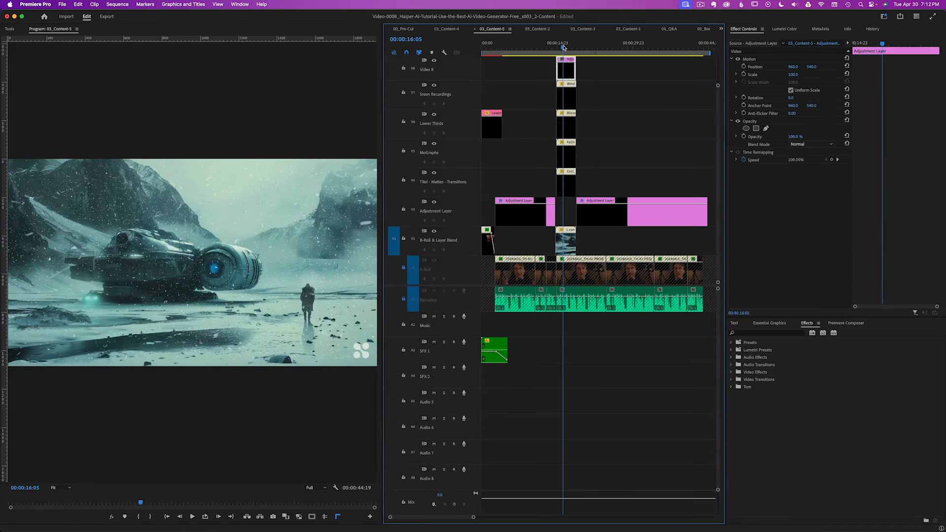
pyautogui.moveTo(564, 47); pyautogui.dragTo(565, 47)
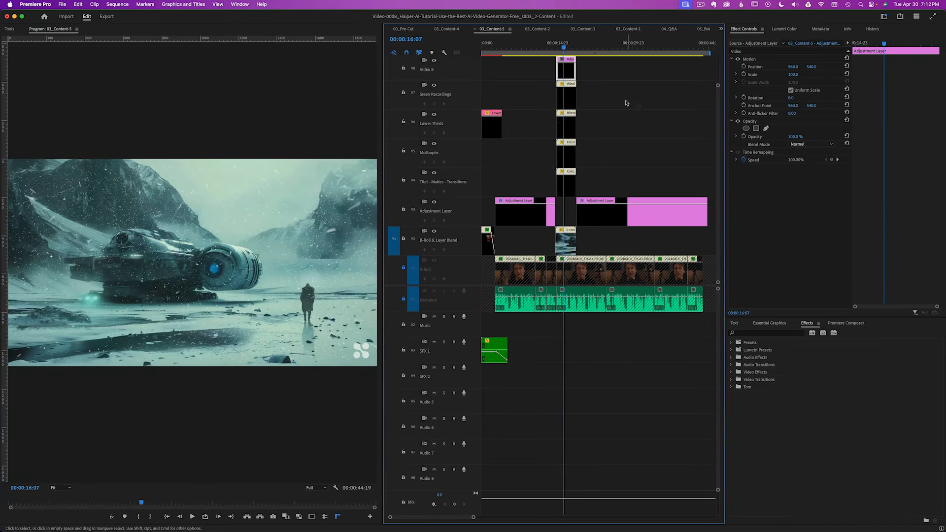
pyautogui.hotkey('shift', '7')
pyautogui.write('lume')
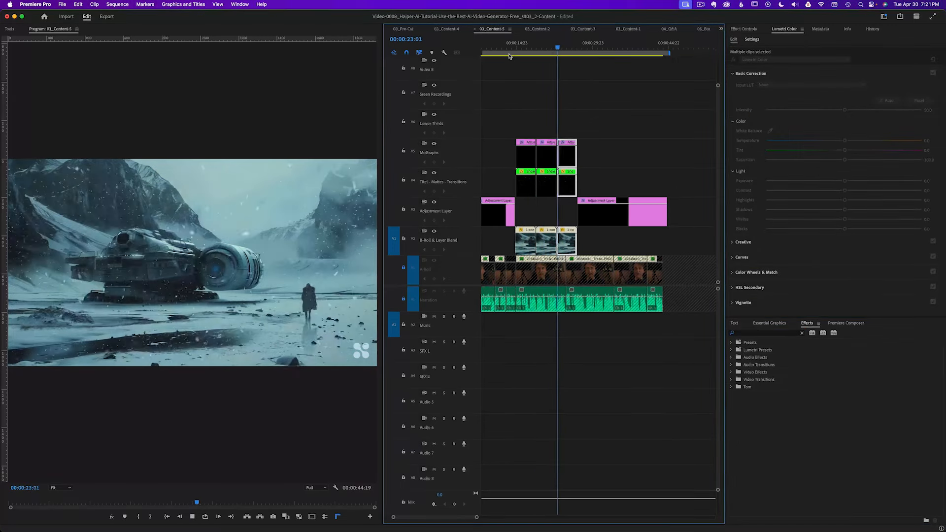
# Step: Play back the three composited spaceship shots from an earlier point in the sequence
pyautogui.press('space')
pyautogui.moveTo(543, 48)
pyautogui.mouseDown()
pyautogui.moveTo(517, 49)
pyautogui.moveTo(545, 50)
pyautogui.moveTo(526, 54)
pyautogui.mouseUp()
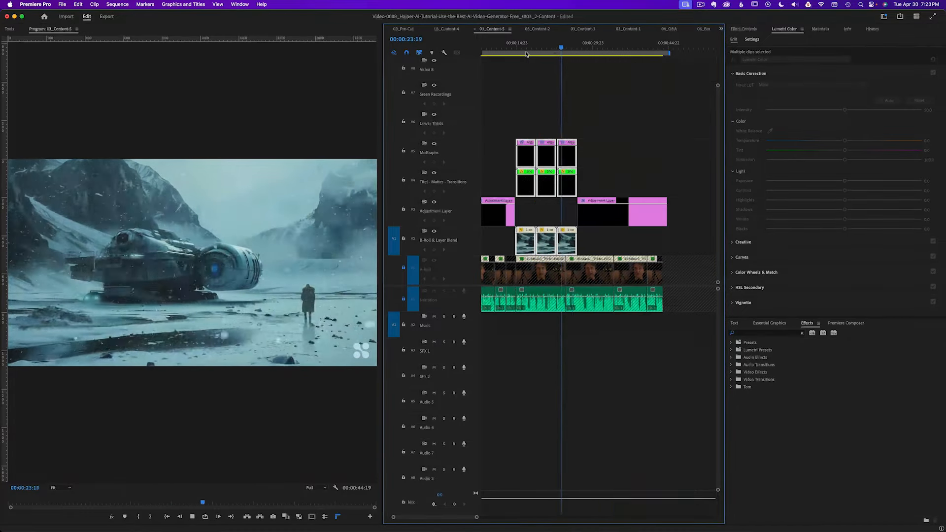